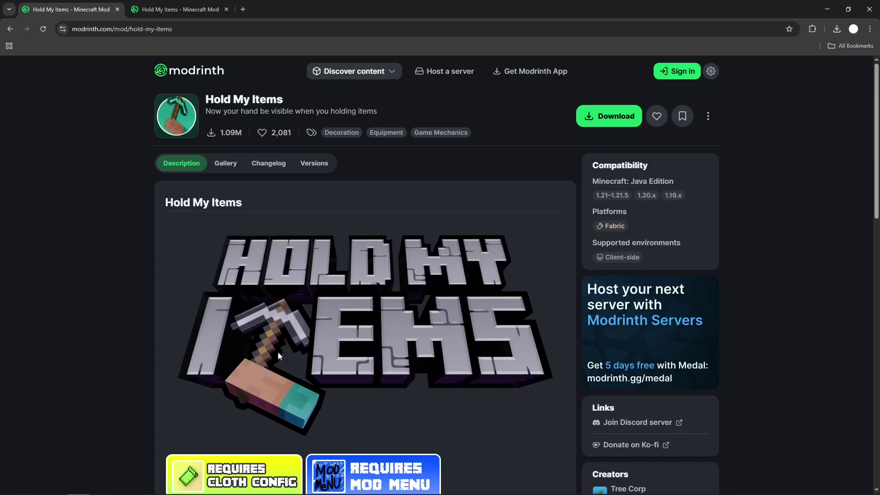
Start MultiMC, then minimize it to return to the Hold My Items mod page.
scroll(335, 298, down, 2)
scroll(335, 300, up, 2)
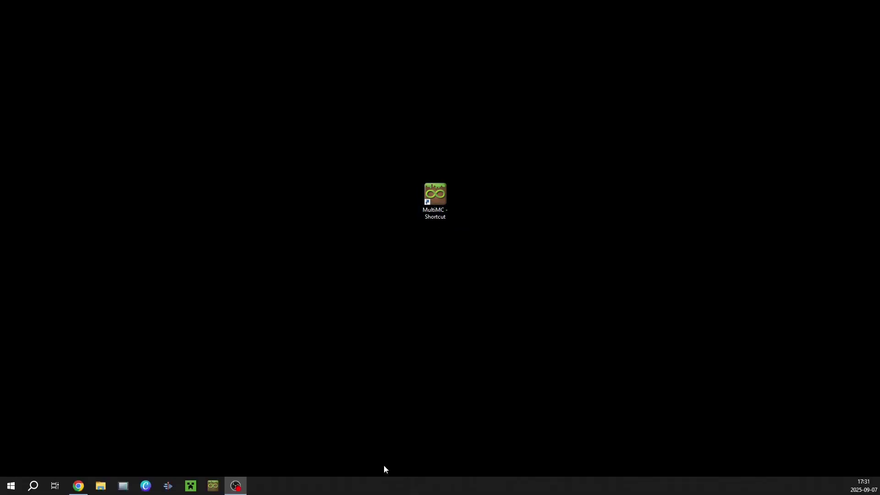
double_click(429, 208)
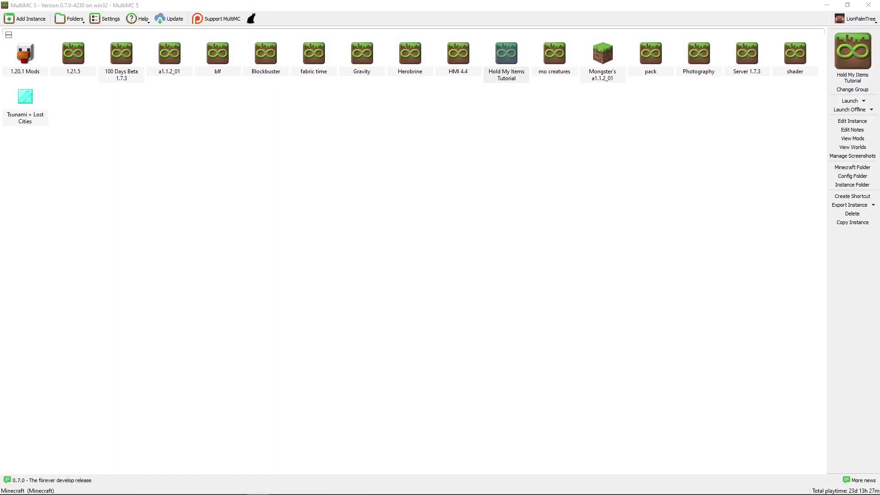
click(828, 5)
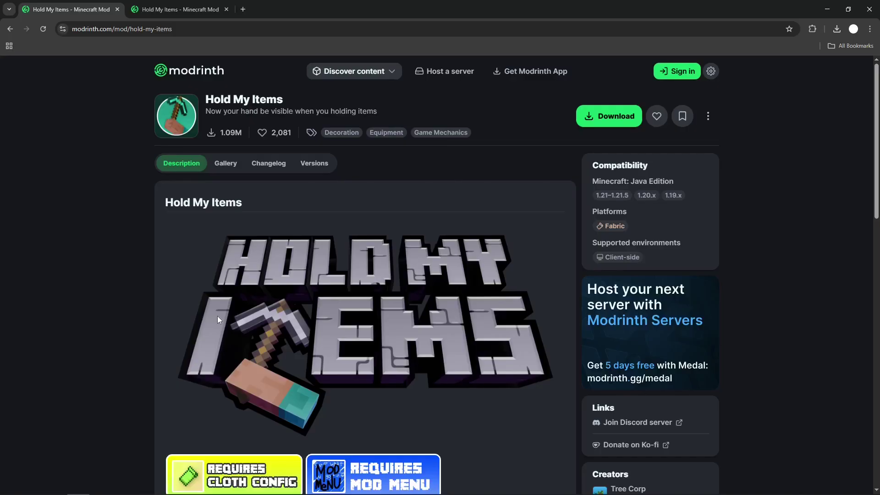
Download Hold My Items 4.4 for Minecraft 1.21.5 from the Versions list, then minimize Chrome.
click(309, 170)
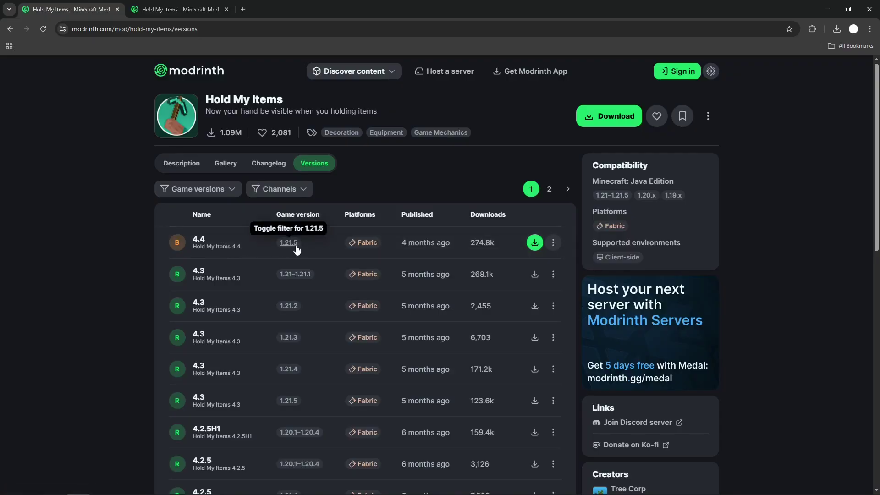
click(535, 243)
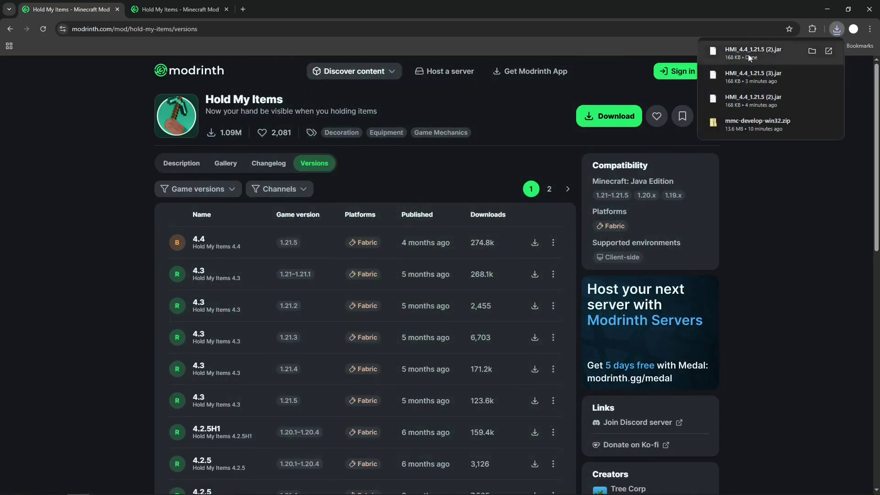
click(761, 192)
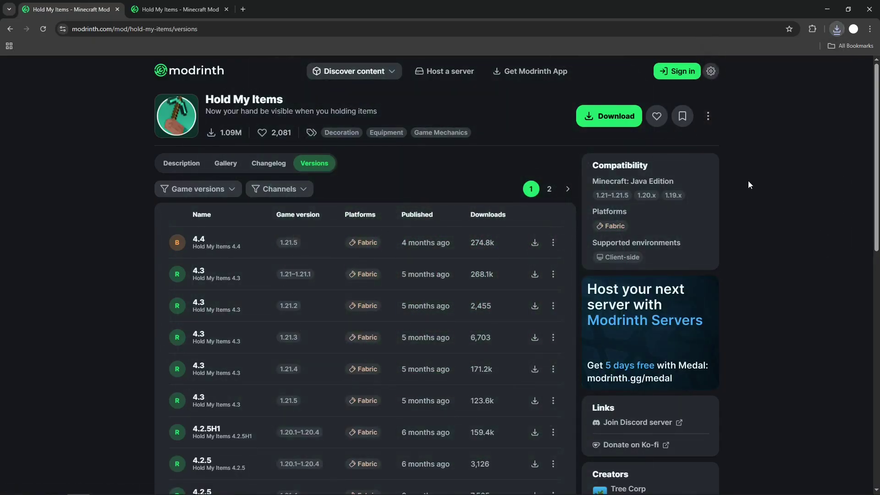
click(828, 4)
Launch MultiMC and add a new instance named YOUTUBE TUTORIAL using Minecraft version 1.21.5.
double_click(440, 198)
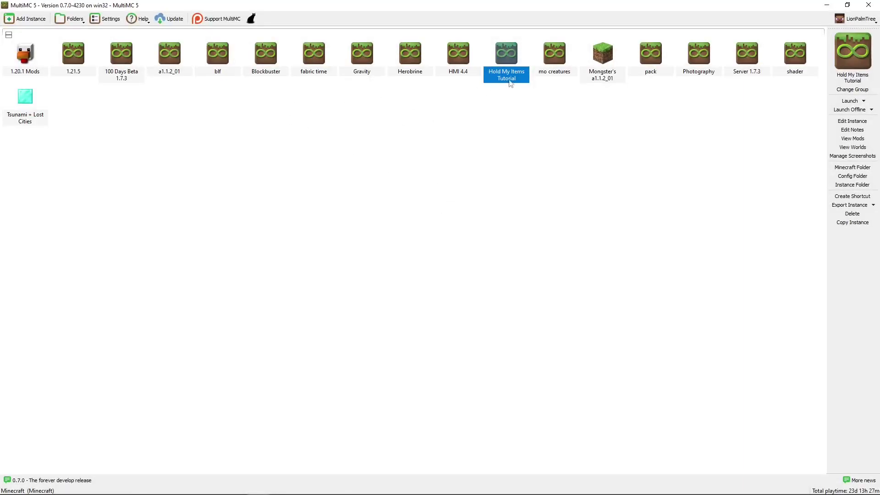
click(27, 19)
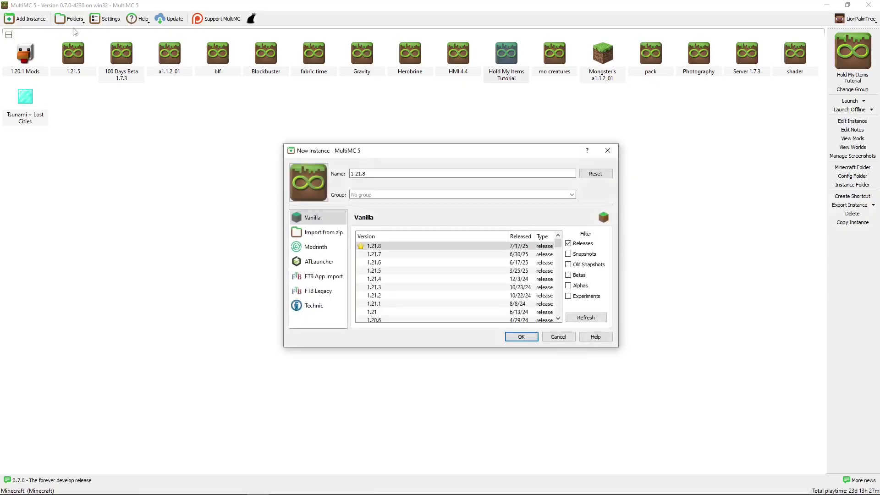
double_click(383, 177)
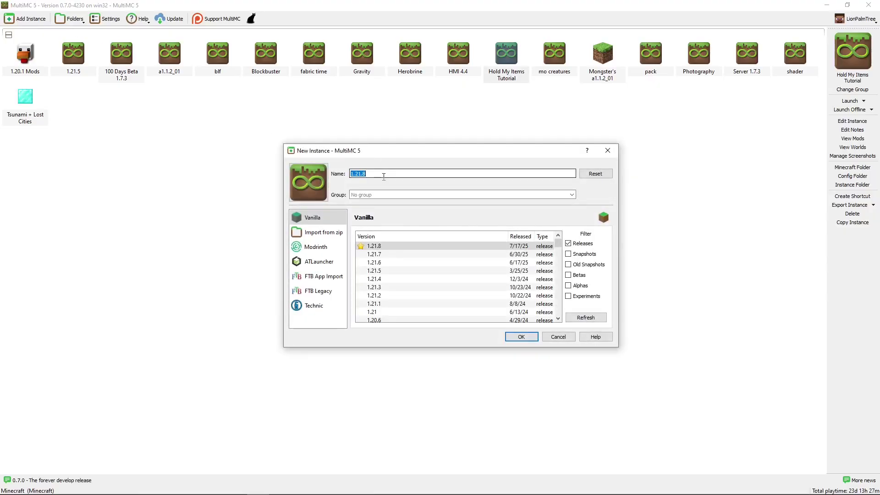
text(YOUTUBE TUTORIAL)
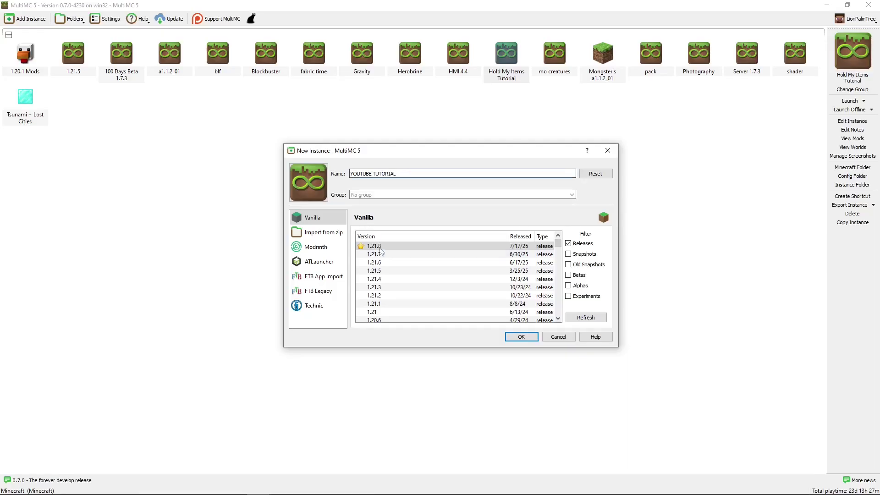
click(371, 272)
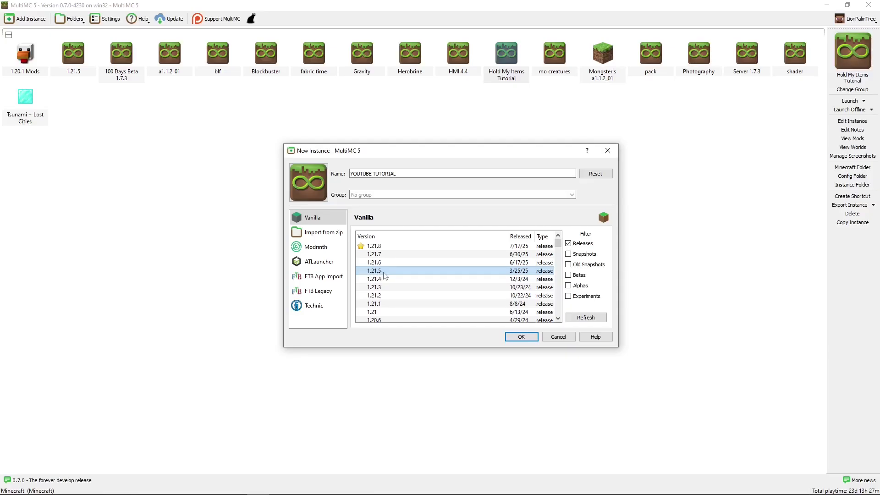
click(521, 339)
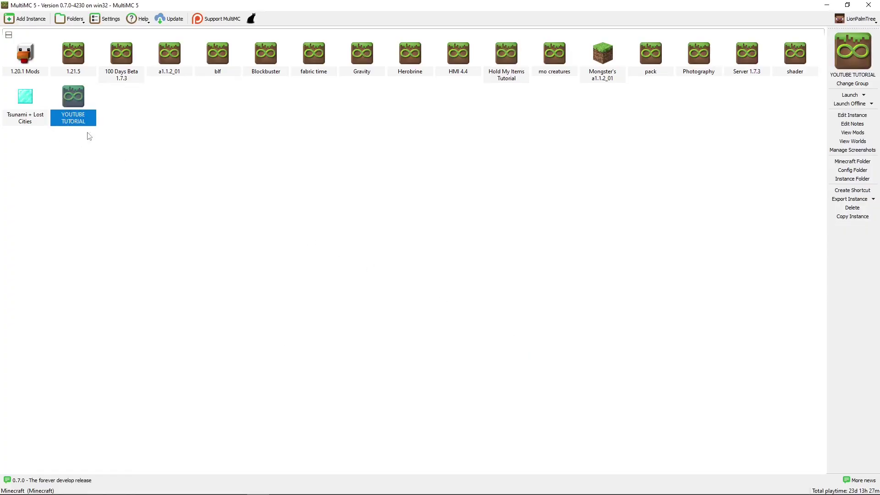
Choose Edit Instance from the YOUTUBE TUTORIAL instance's right-click menu.
right_click(72, 105)
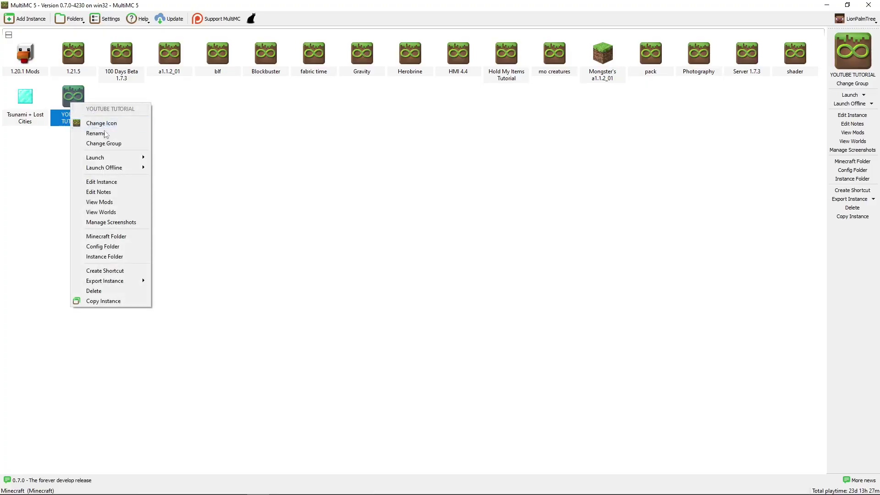
click(113, 183)
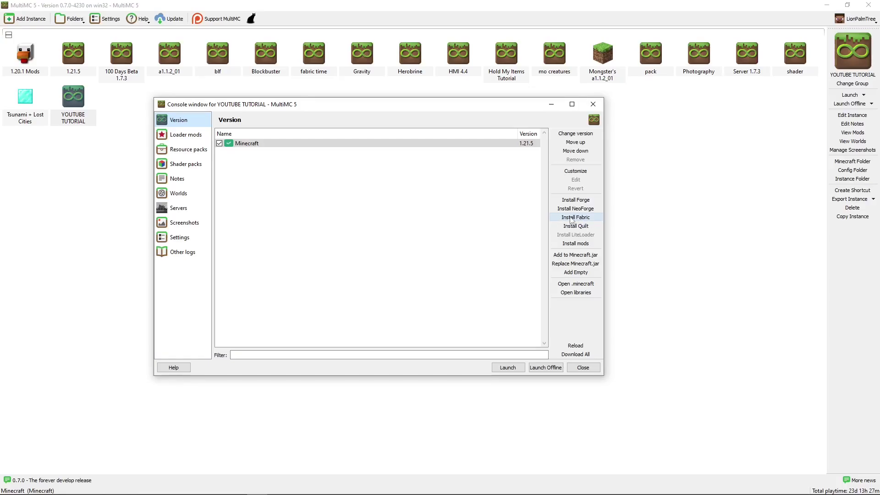
Start the Fabric install and confirm on Modrinth that Hold My Items needs Fabric loader 0.16.10.
click(571, 217)
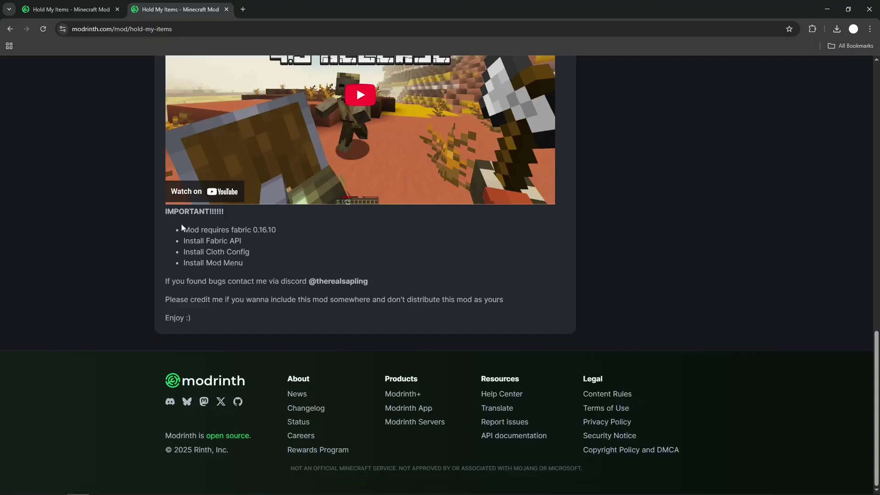
drag(185, 229, 278, 237)
click(227, 230)
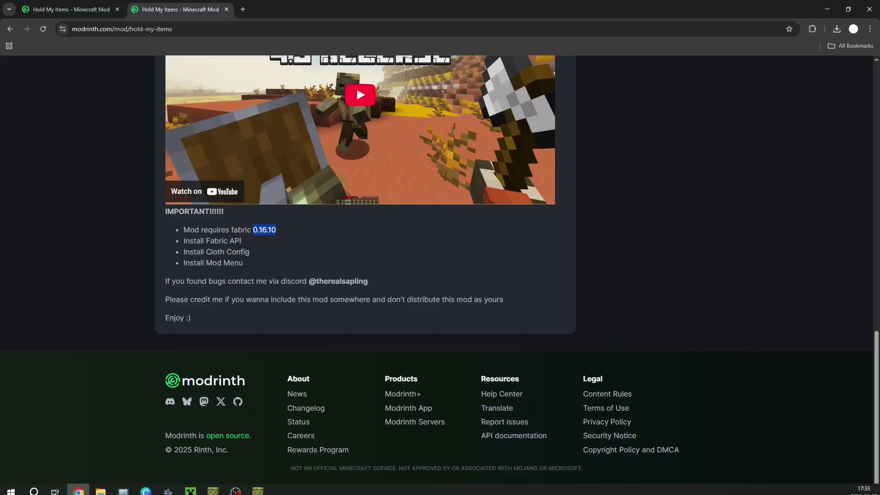
click(258, 485)
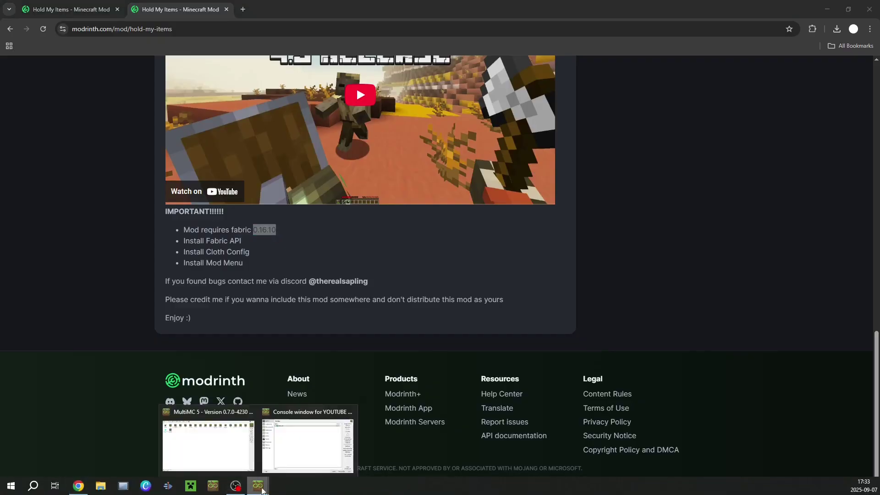
Back in MultiMC, install Fabric Loader 0.16.10 and check the newly added loader entry.
click(236, 440)
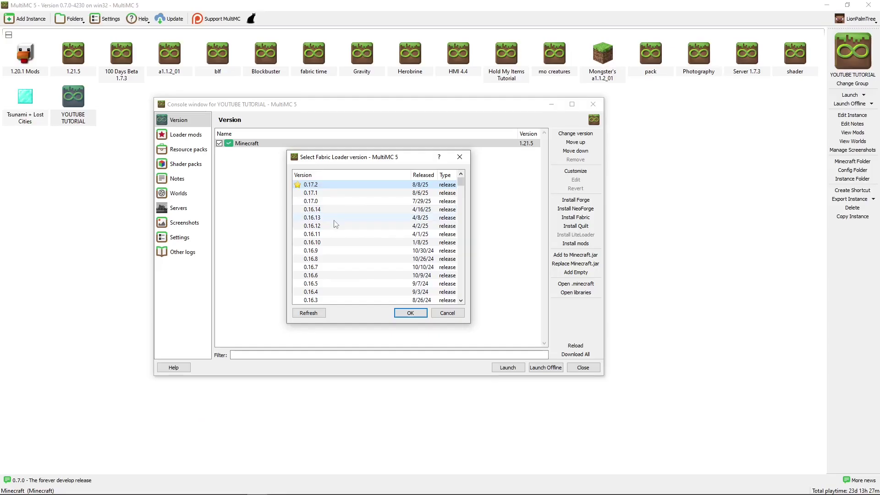
click(325, 244)
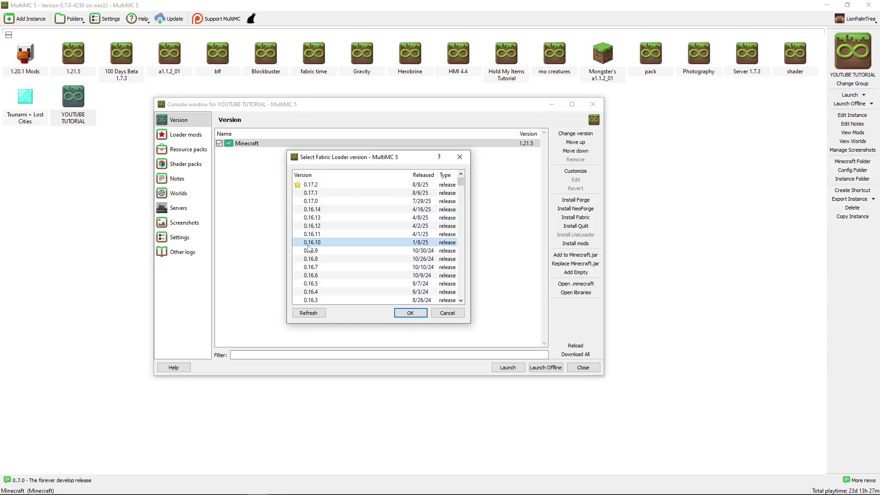
click(411, 312)
click(264, 160)
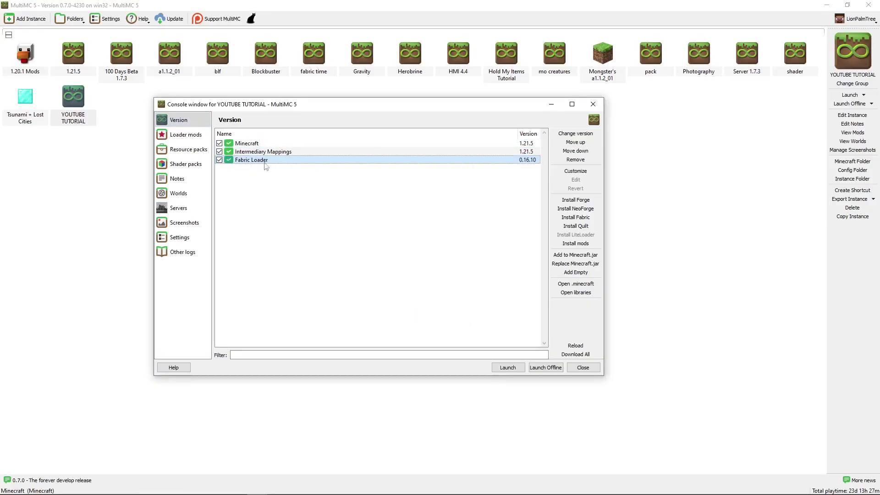
Add HMI_4.4_1.21.5 (2).jar from Downloads to the instance's Loader mods.
click(193, 139)
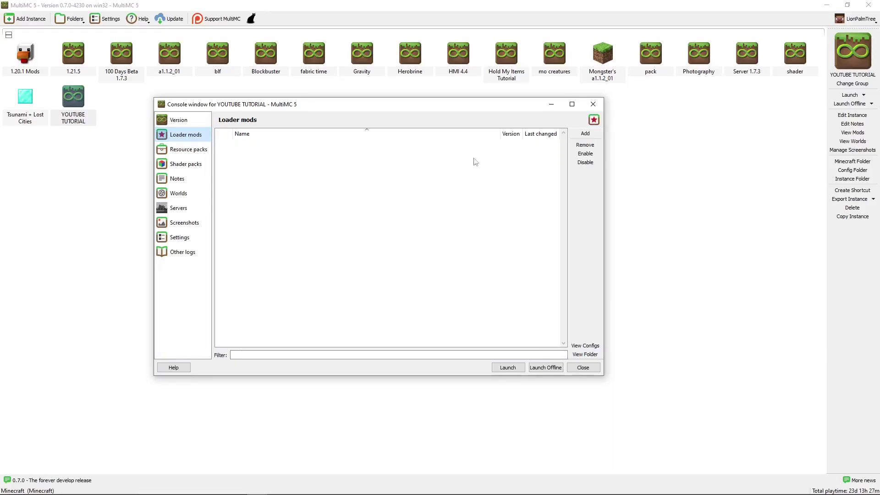
click(583, 135)
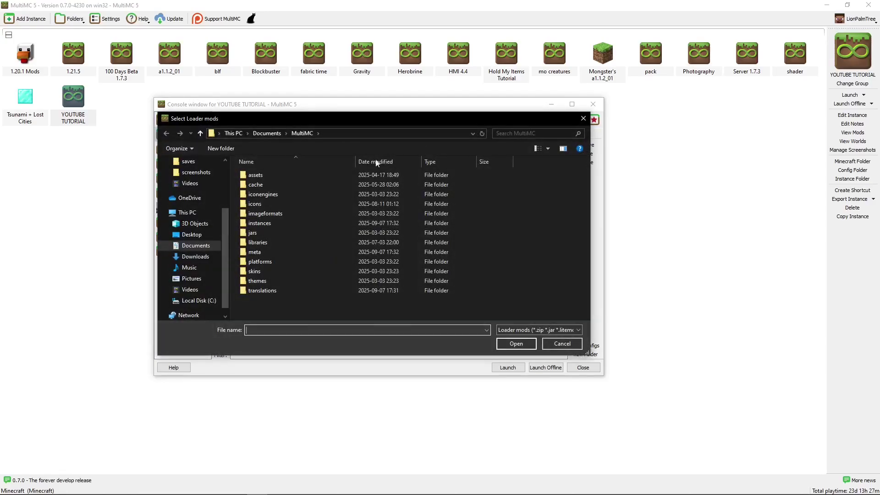
click(197, 191)
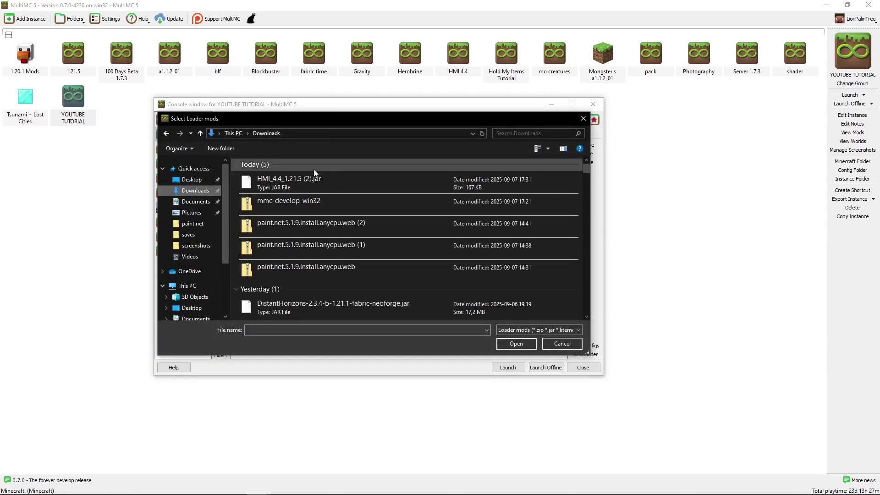
click(266, 185)
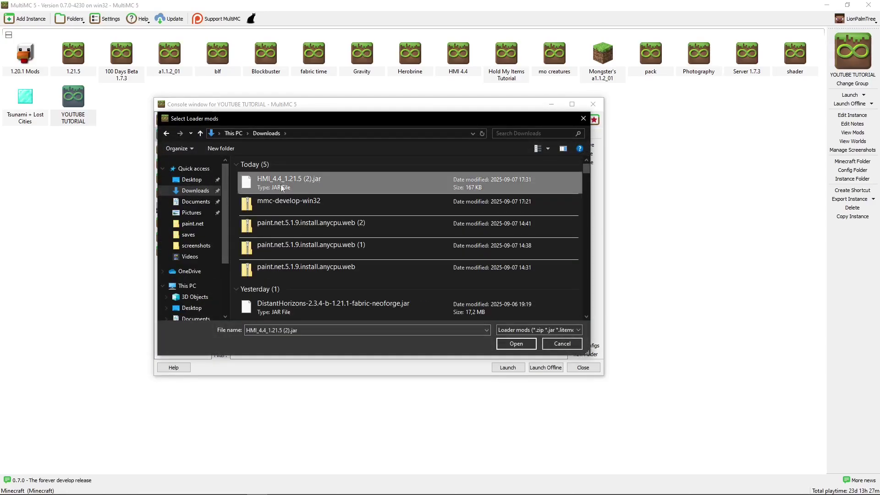
click(511, 346)
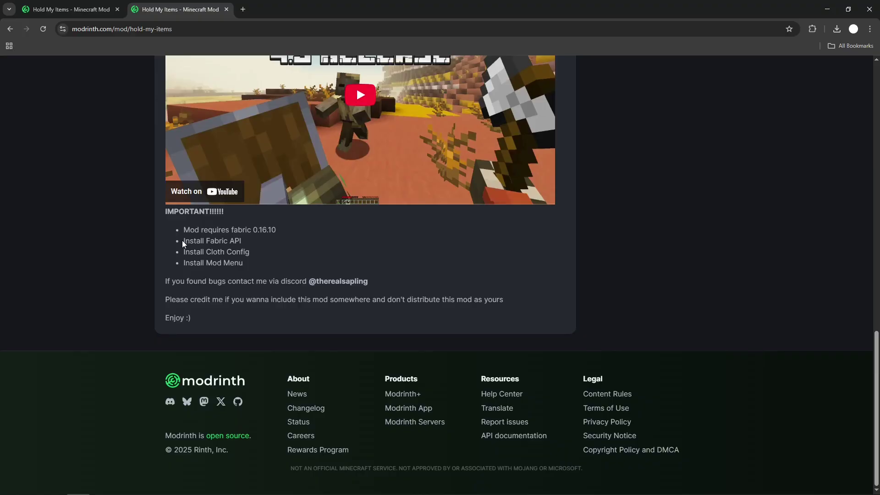
Review the Hold My Items dependencies, then filter Fabric API versions to Minecraft 1.21.5.
mouse_move(183, 241)
mouse_down()
mouse_move(229, 242)
mouse_move(254, 265)
mouse_move(186, 243)
mouse_up()
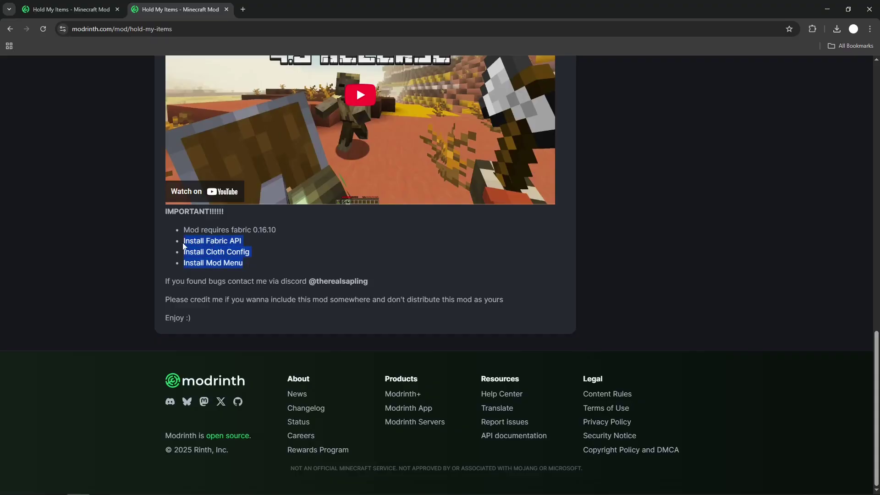
click(243, 260)
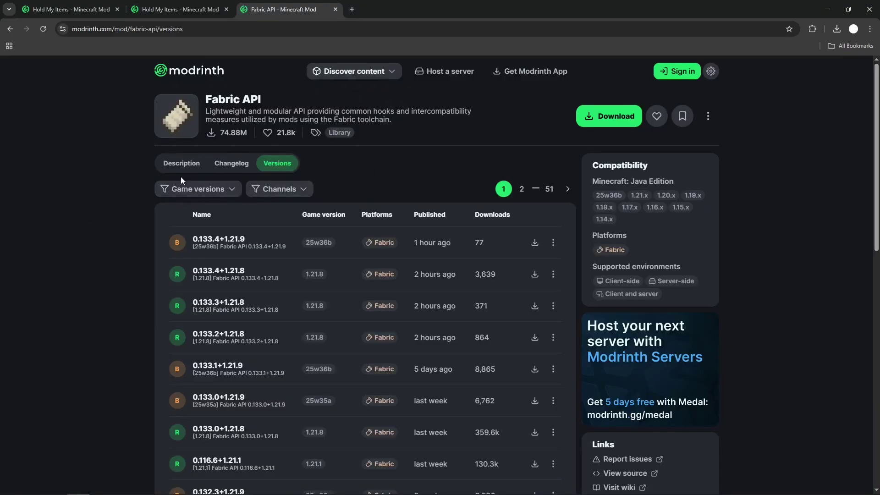
click(191, 189)
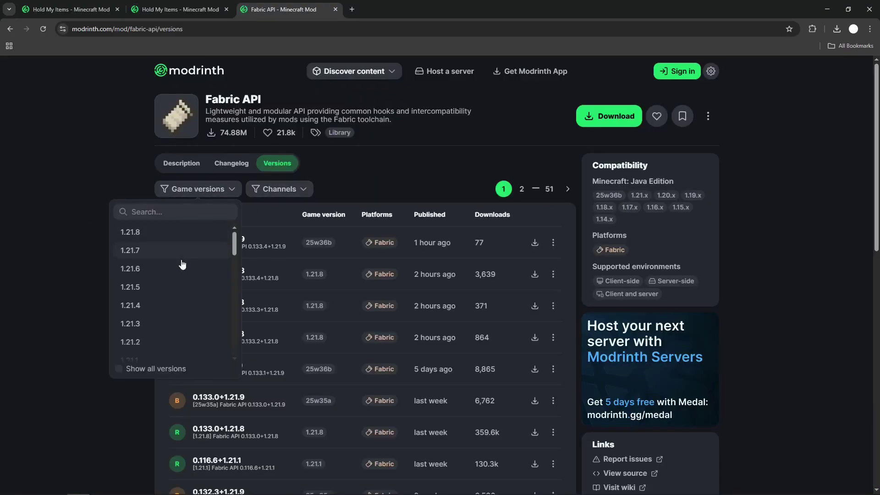
click(143, 292)
click(67, 270)
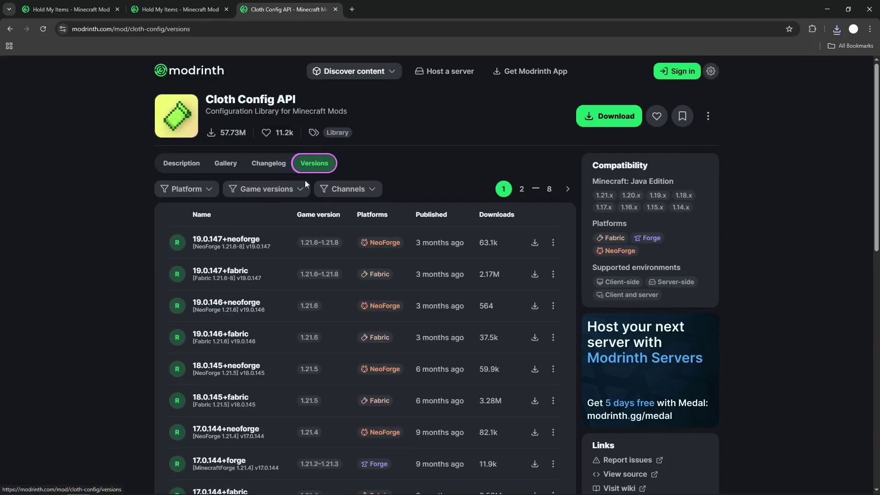
Filter Cloth Config API to 1.21.5, download 18.0.145+fabric, and go back to Mod Menu.
drag(205, 101, 290, 104)
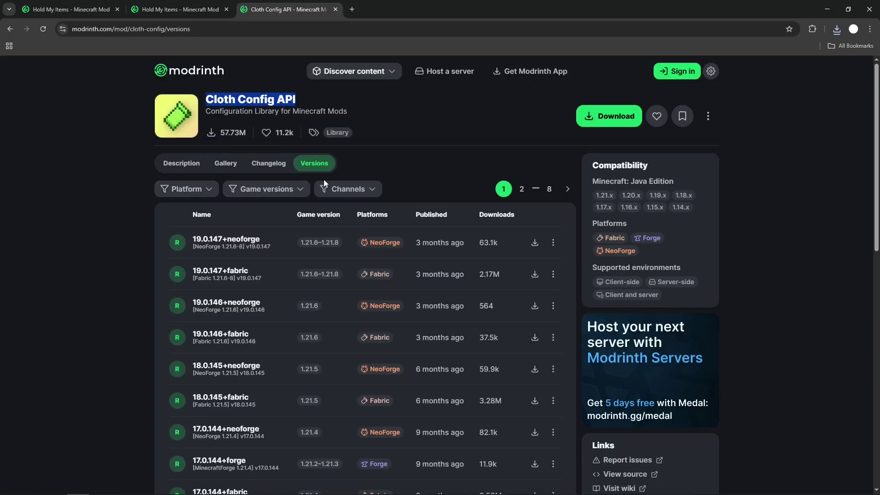
click(265, 196)
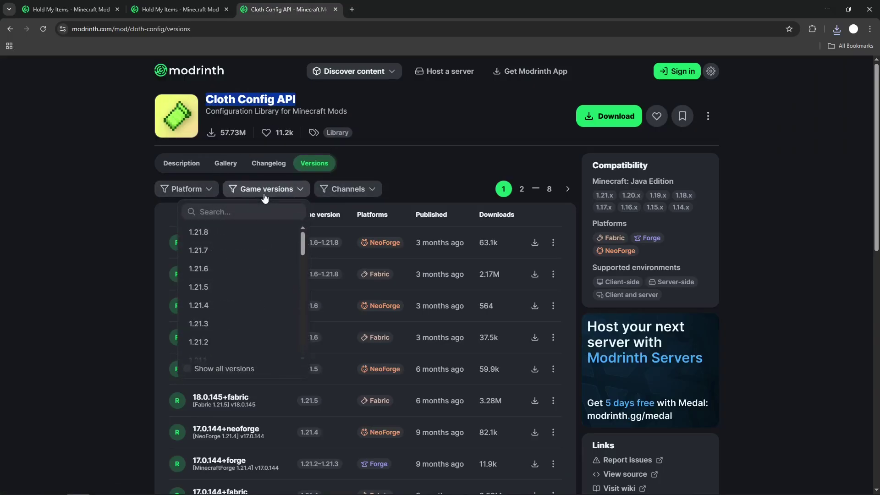
click(206, 288)
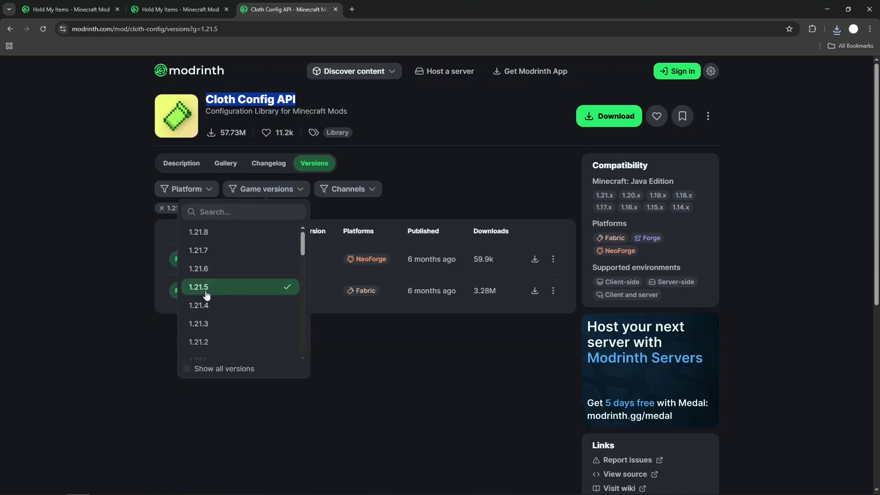
click(114, 255)
scroll(353, 301, down, 1)
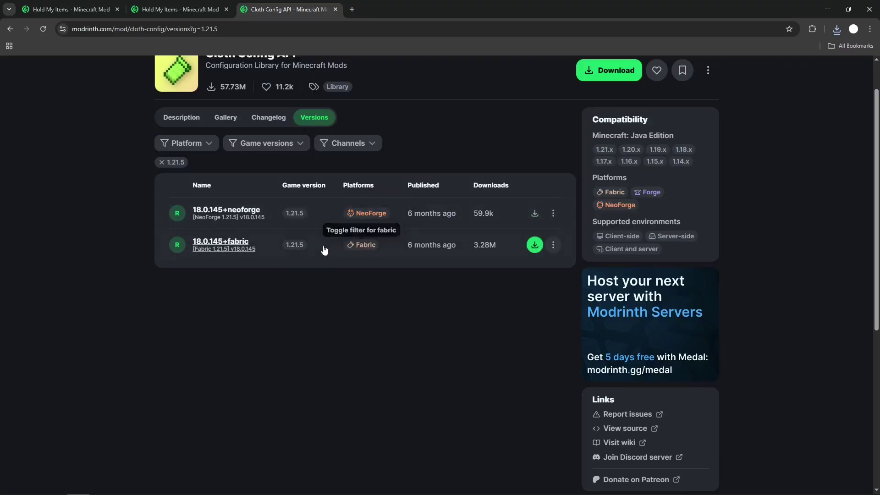
click(535, 246)
scroll(551, 202, up, 1)
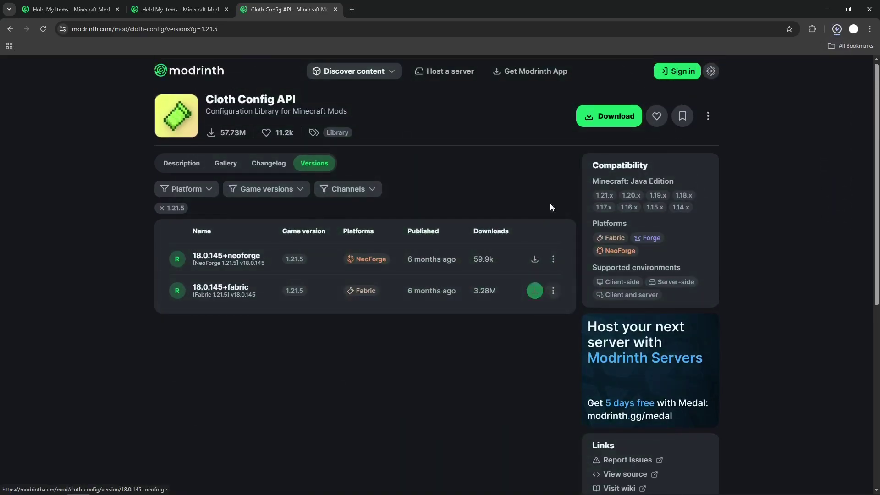
key(alt+Left)
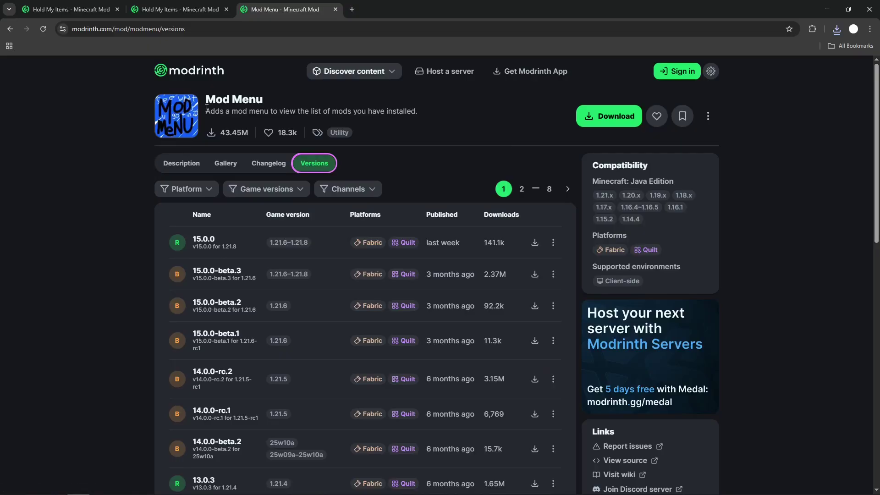
Filter Mod Menu versions to 1.21.5 and download the 14.0.0-rc.2 build.
click(289, 189)
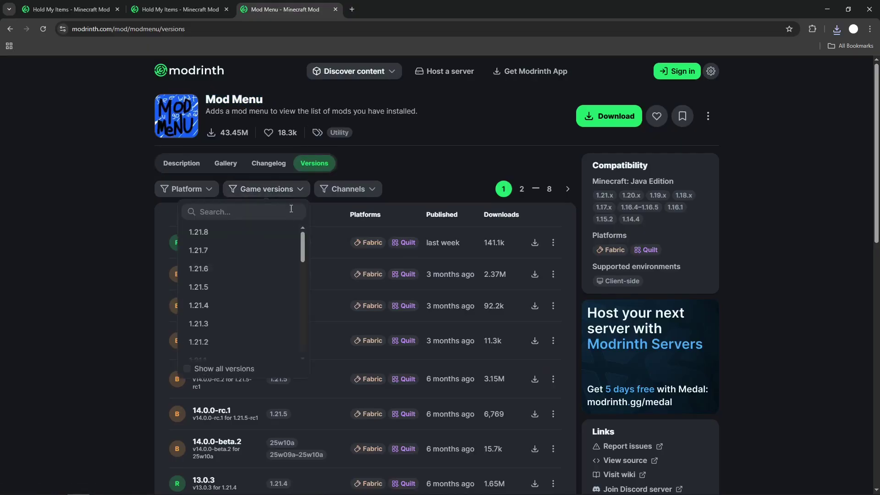
click(208, 292)
click(102, 275)
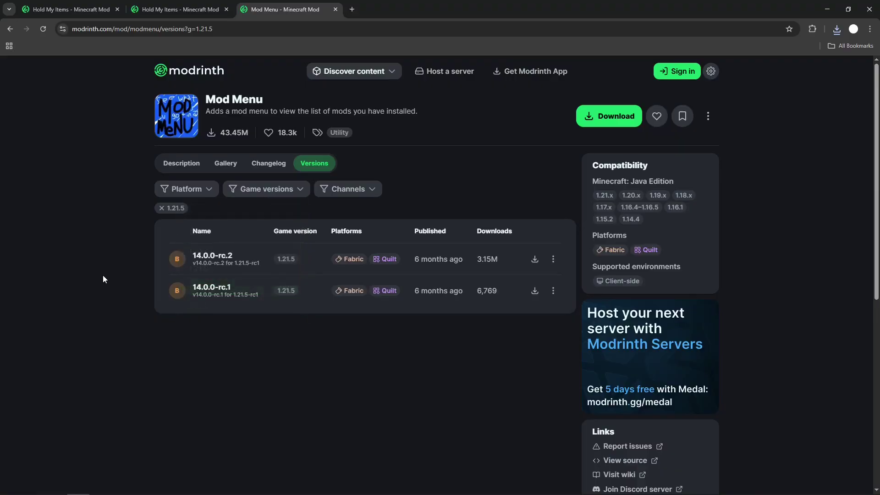
click(535, 260)
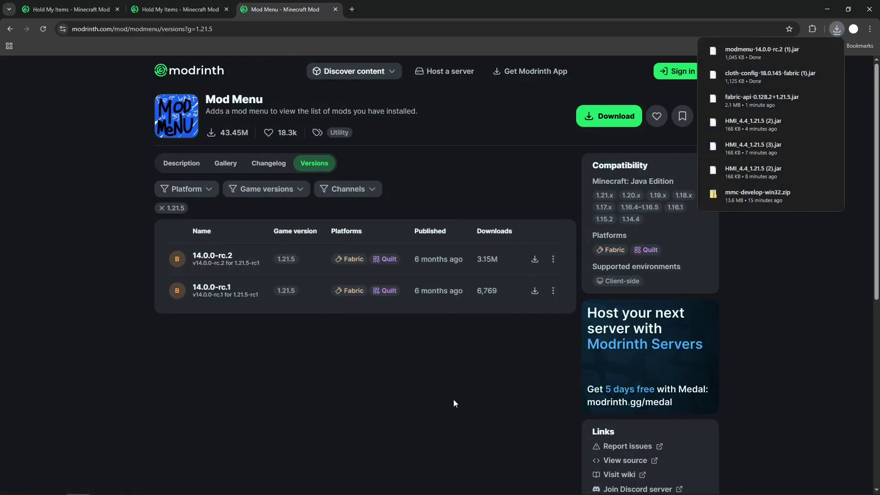
Bring MultiMC back to the front and close the instance console window.
click(257, 486)
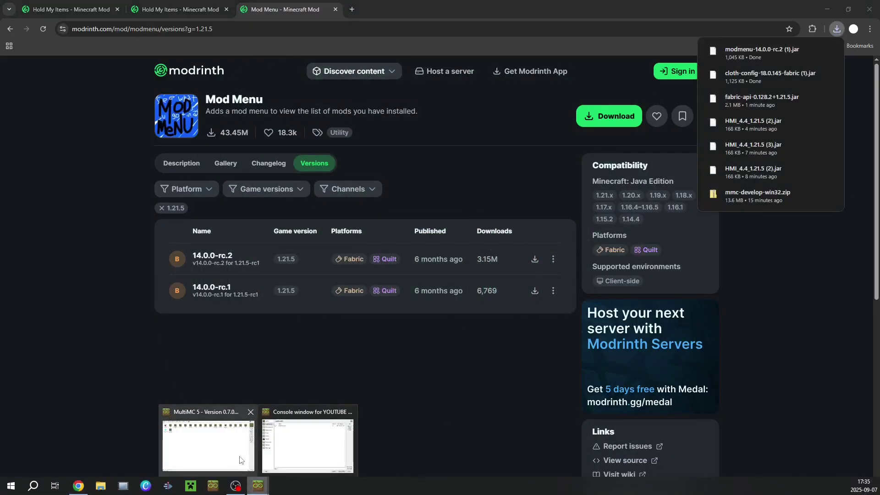
click(243, 460)
mouse_move(270, 481)
click(288, 464)
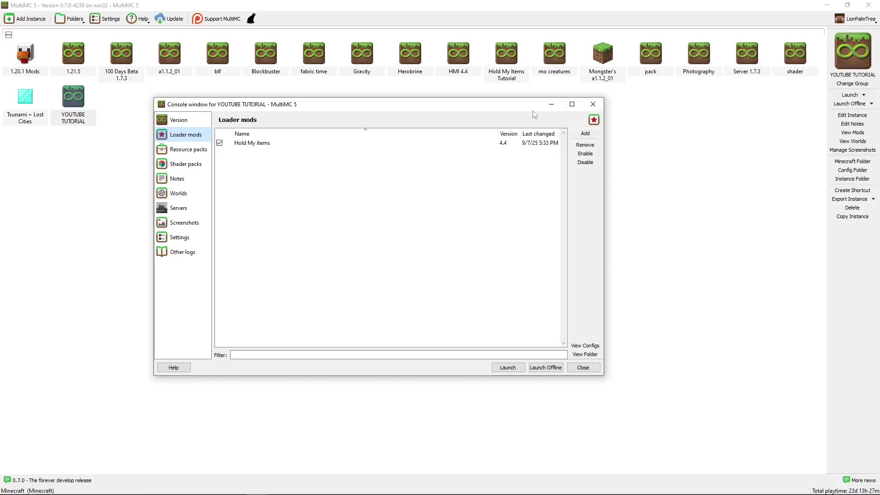
click(593, 104)
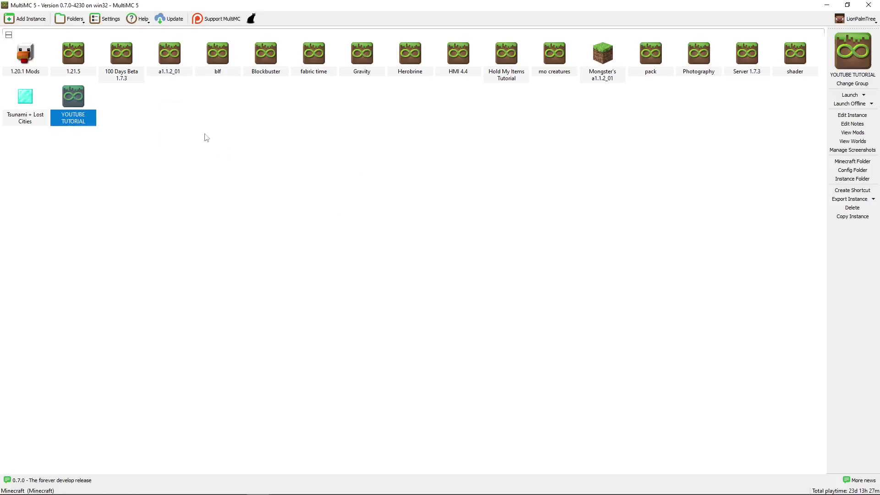
Open the YOUTUBE TUTORIAL instance's Loader mods page, showing only Hold My Items 4.4.
right_click(76, 121)
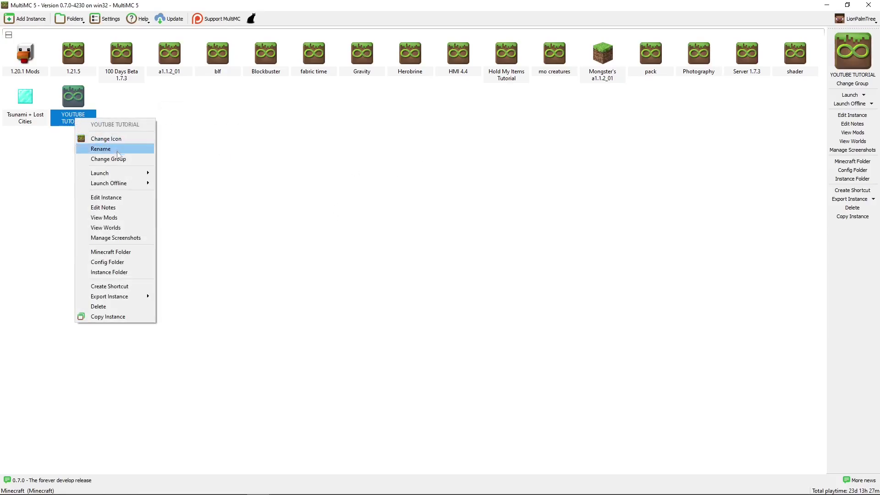
click(116, 200)
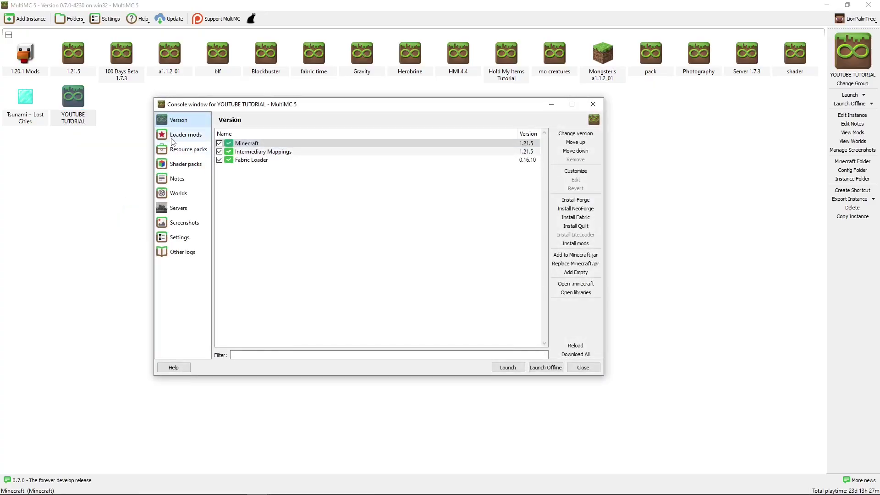
click(176, 136)
drag(387, 107, 413, 120)
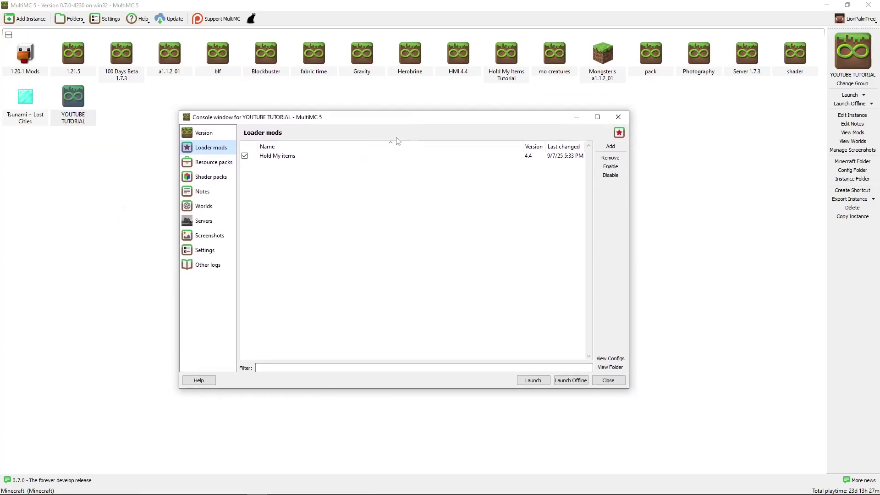
drag(299, 120, 271, 107)
Add the modmenu, cloth-config and fabric-api jars from Downloads to the instance's loader mods.
click(574, 137)
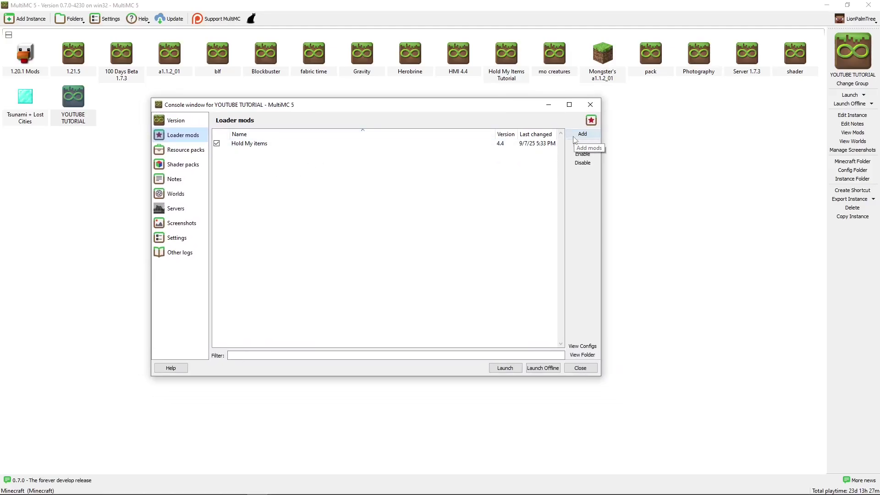
click(367, 185)
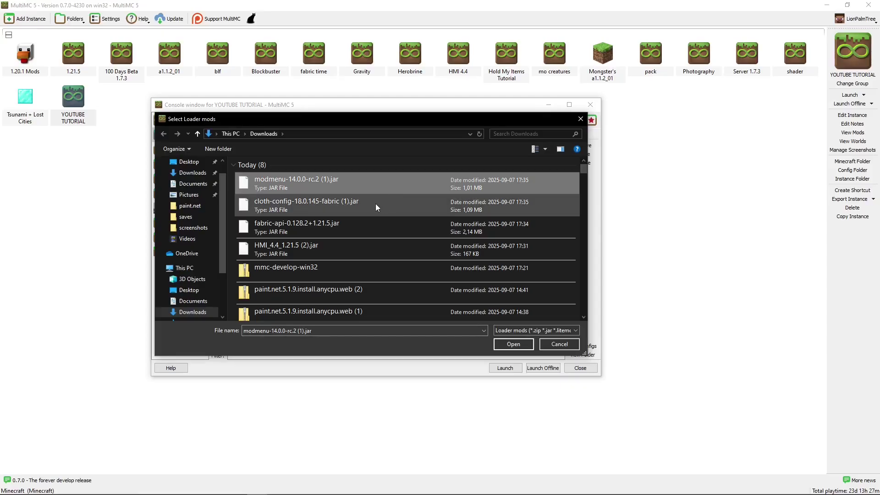
click(514, 344)
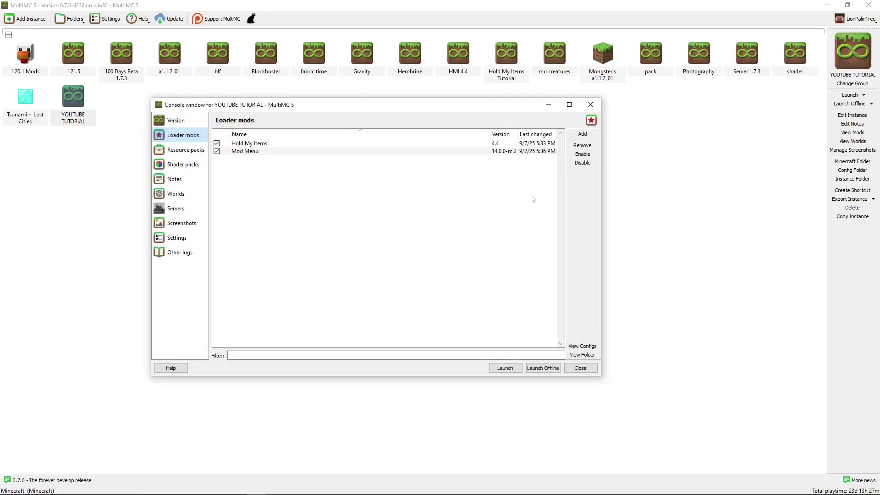
click(583, 134)
click(331, 205)
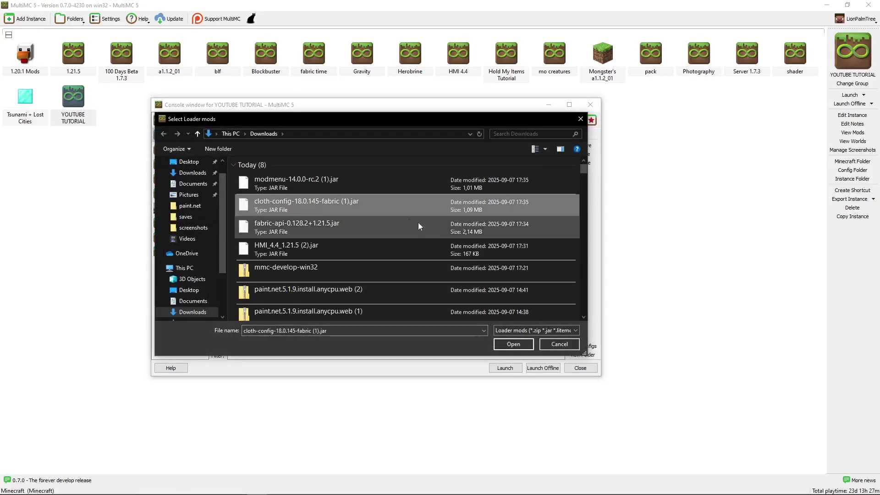
click(507, 344)
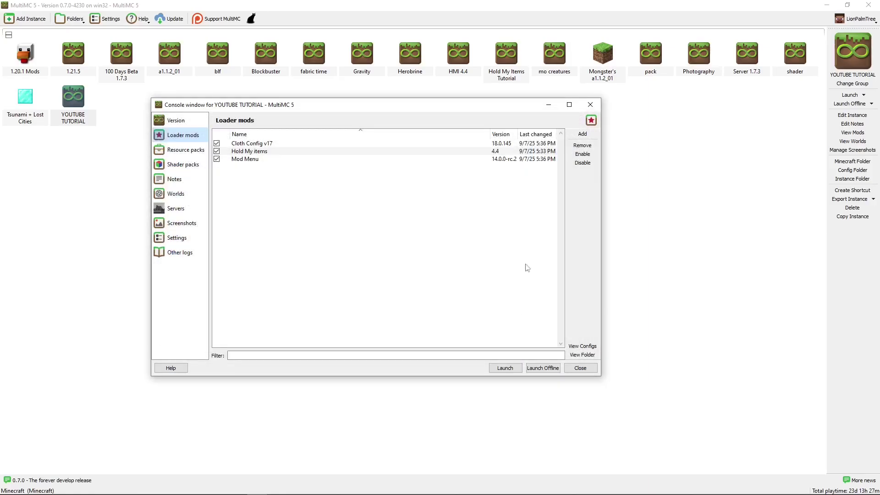
click(582, 134)
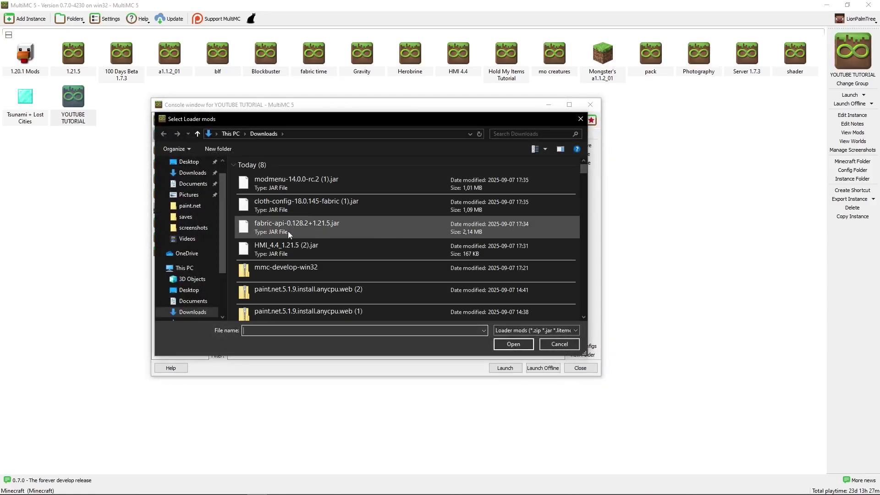
click(255, 228)
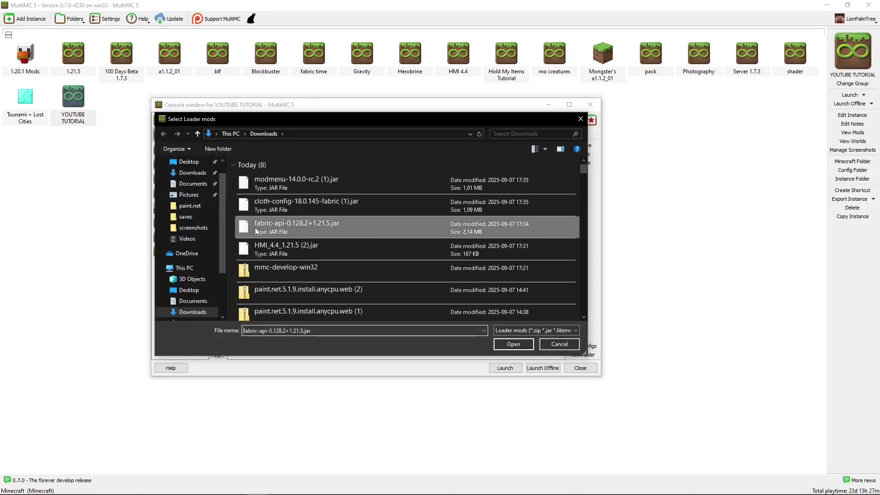
click(516, 347)
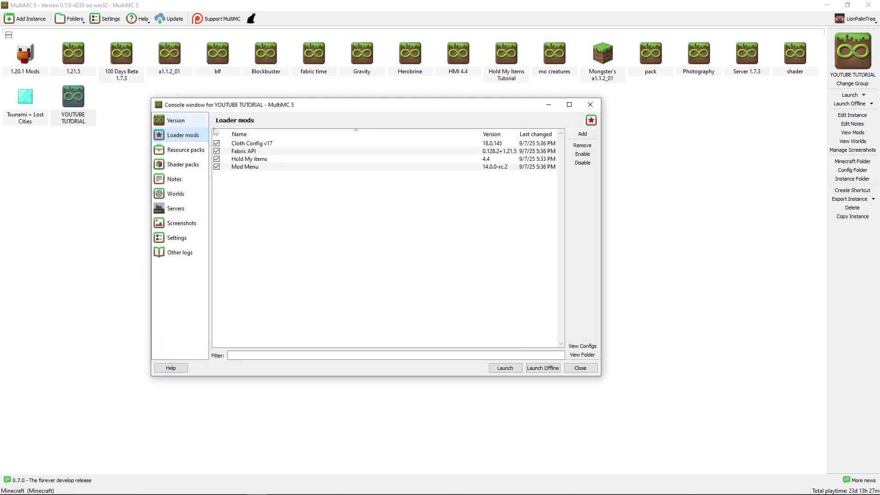
Check the instance's version components, then launch the YOUTUBE TUTORIAL instance.
click(186, 124)
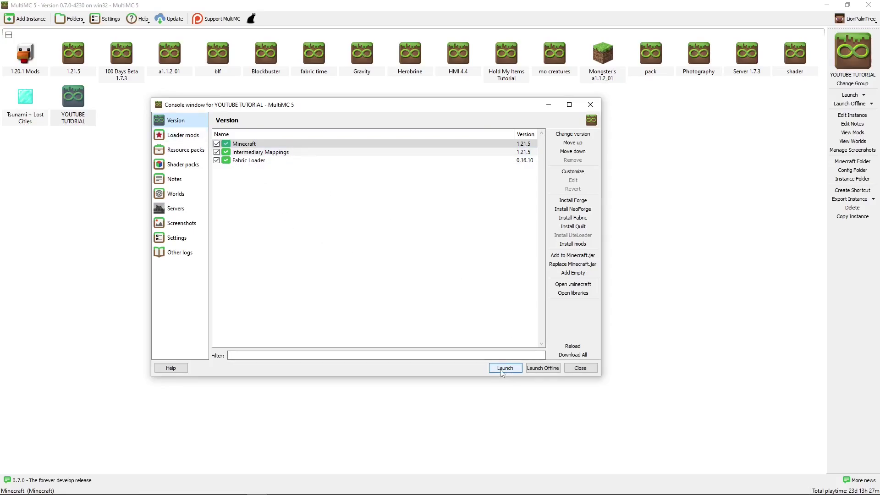
click(505, 369)
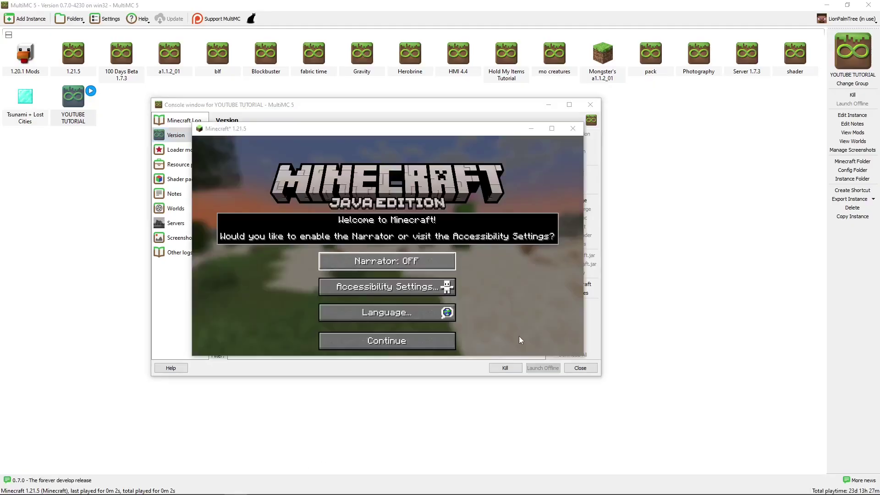
Dismiss the welcome prompt and set Music, Jukebox/Note Blocks and Ambient/Environment volumes to OFF.
click(432, 342)
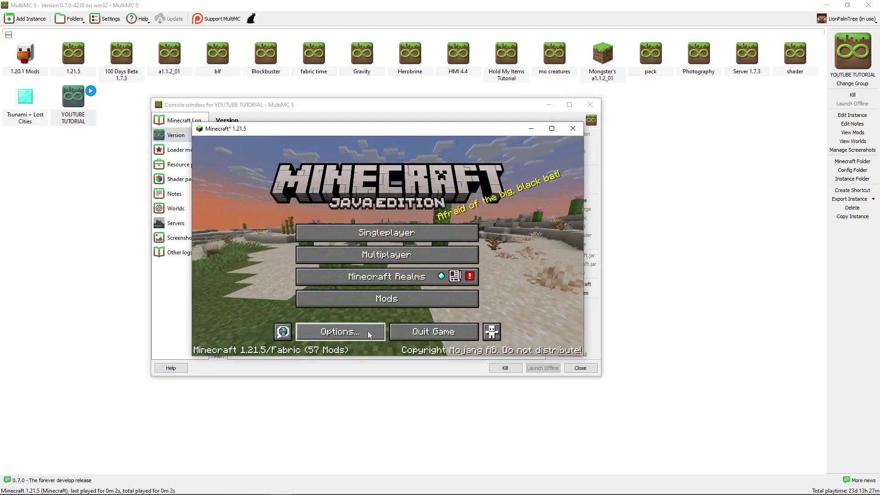
click(368, 331)
click(460, 224)
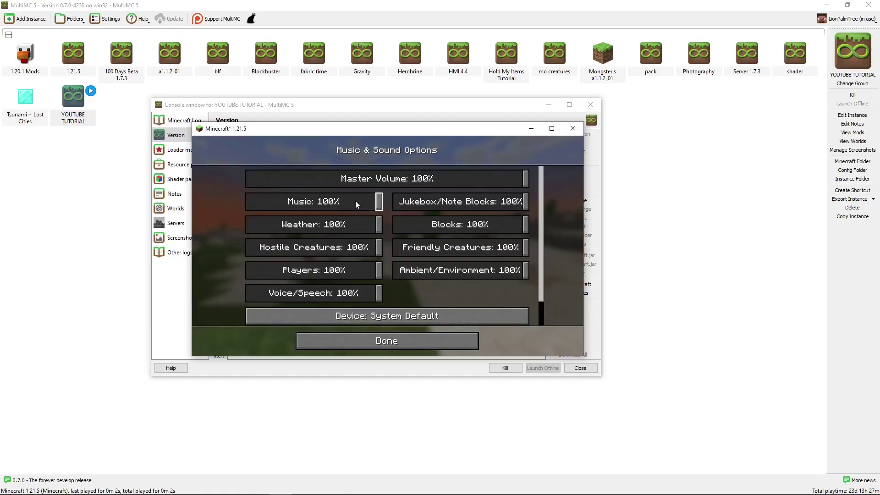
drag(356, 201, 210, 197)
drag(417, 204, 387, 204)
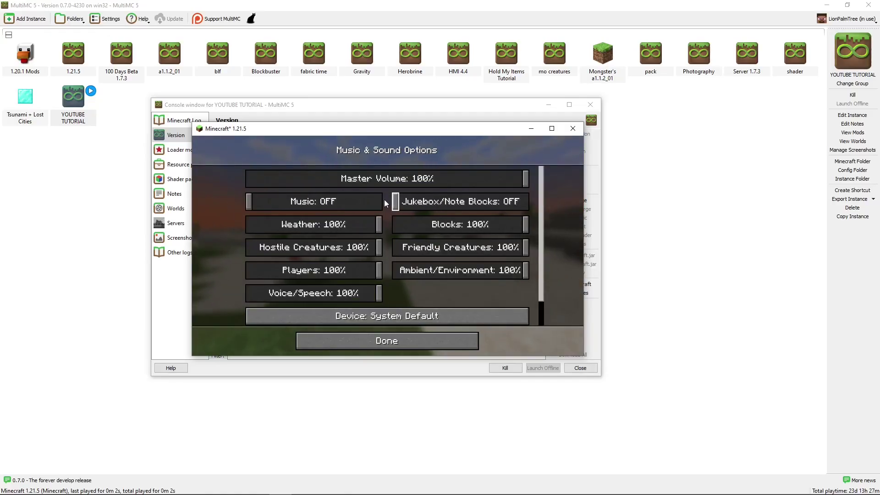
drag(435, 266, 393, 270)
click(422, 339)
click(417, 336)
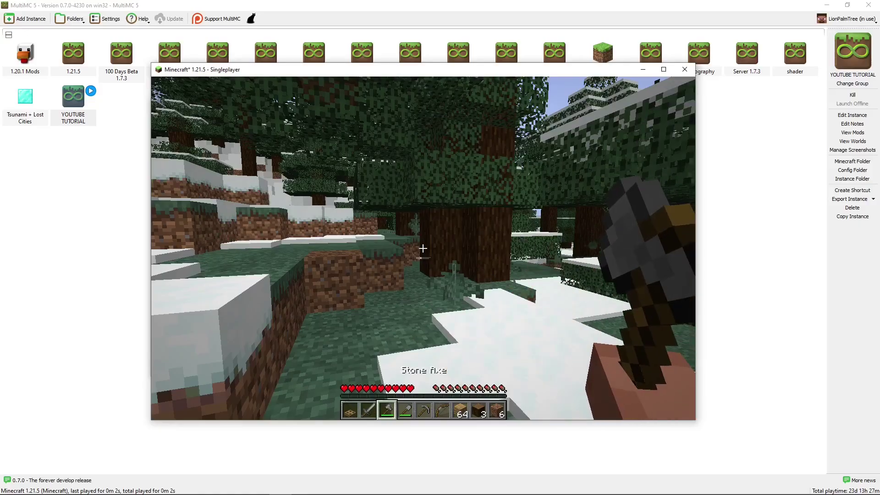
Walk to a nearby tree and chop its trunk down to the stump, then switch hotbar slots 4 and 1.
key(w)
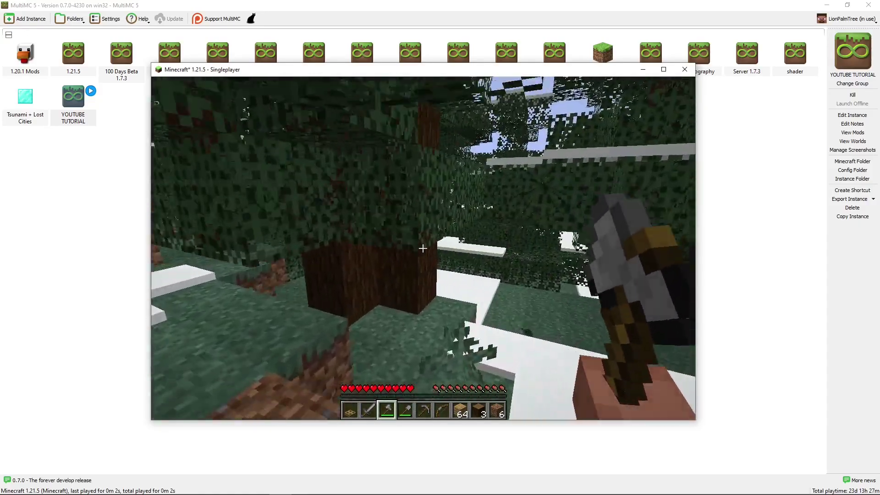
click(422, 248)
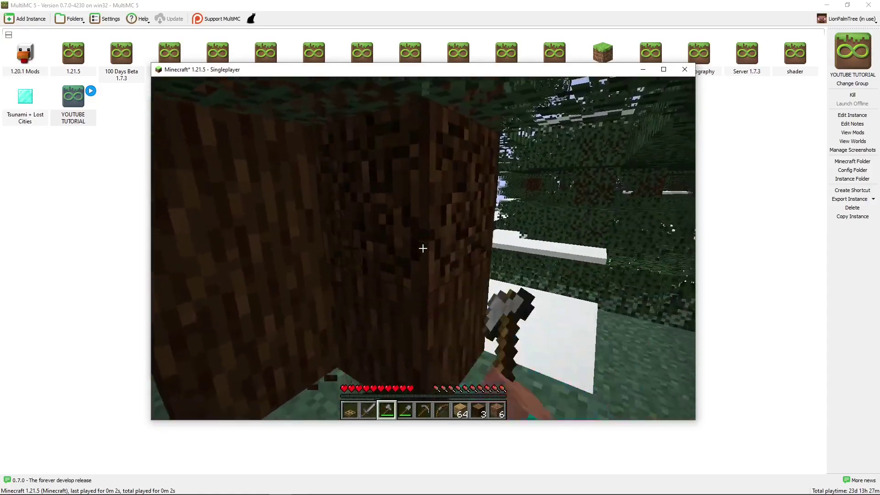
click(423, 248)
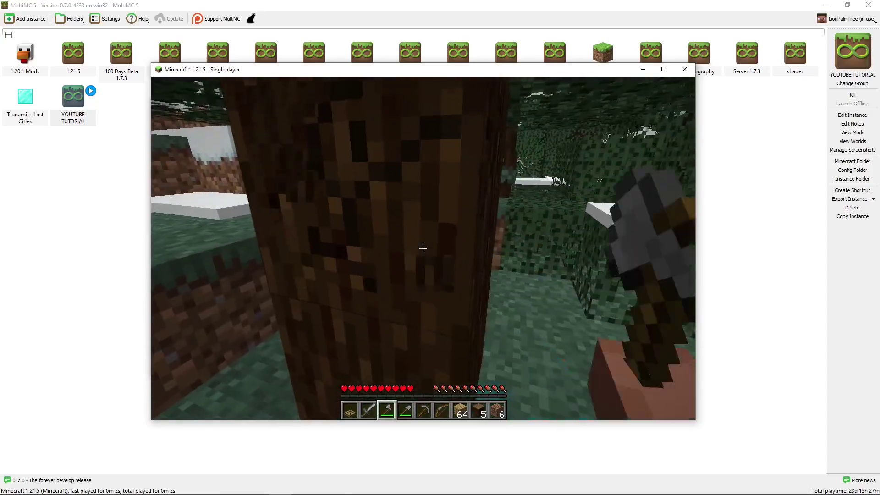
click(423, 248)
click(423, 248)
click(423, 248)
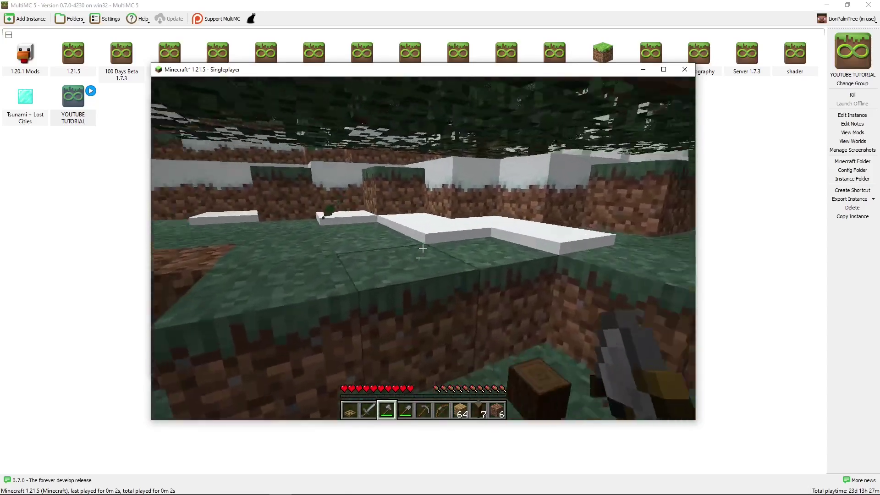
key(4)
key(1)
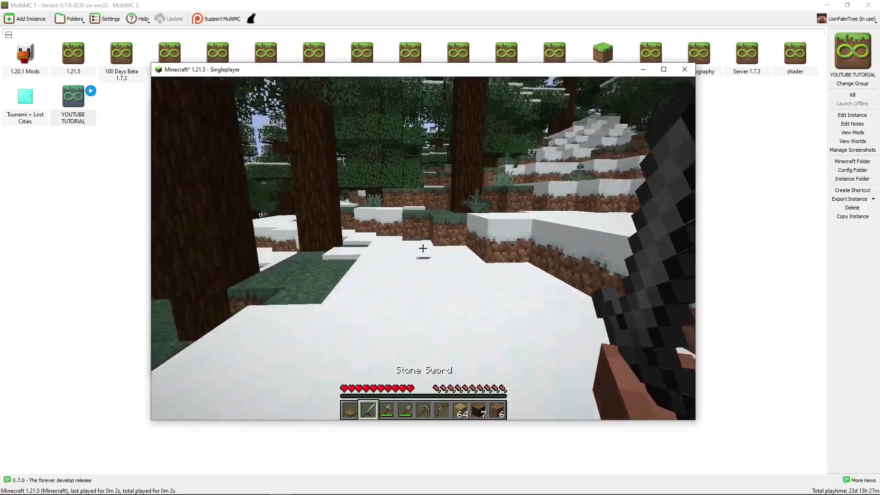